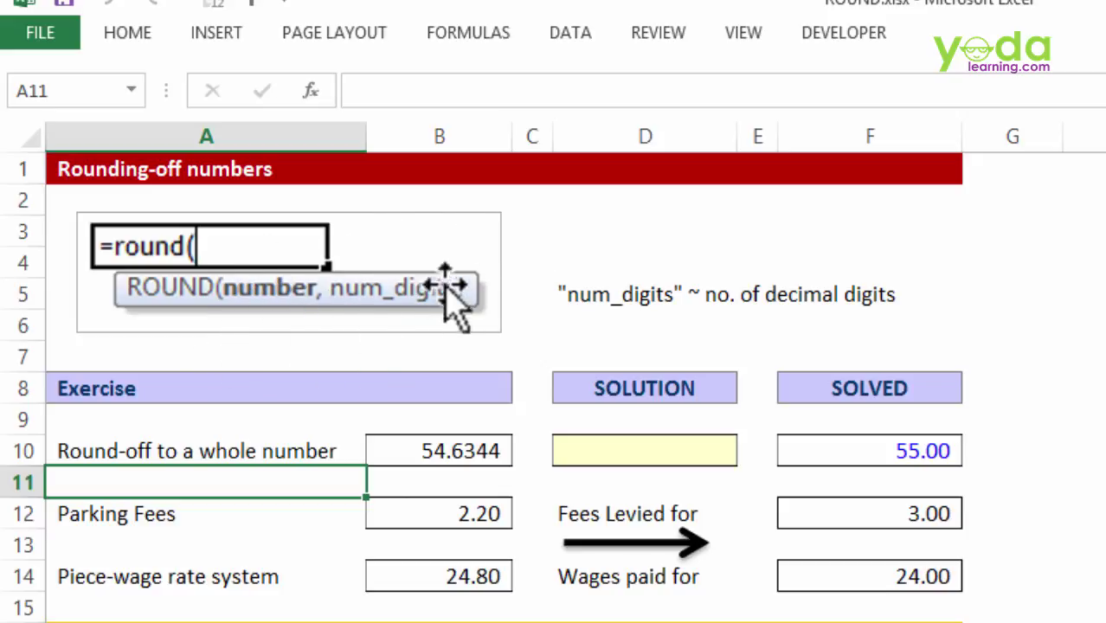
Step: Make the 54.6344 value in B10 bold and underlined
click(630, 447)
click(472, 443)
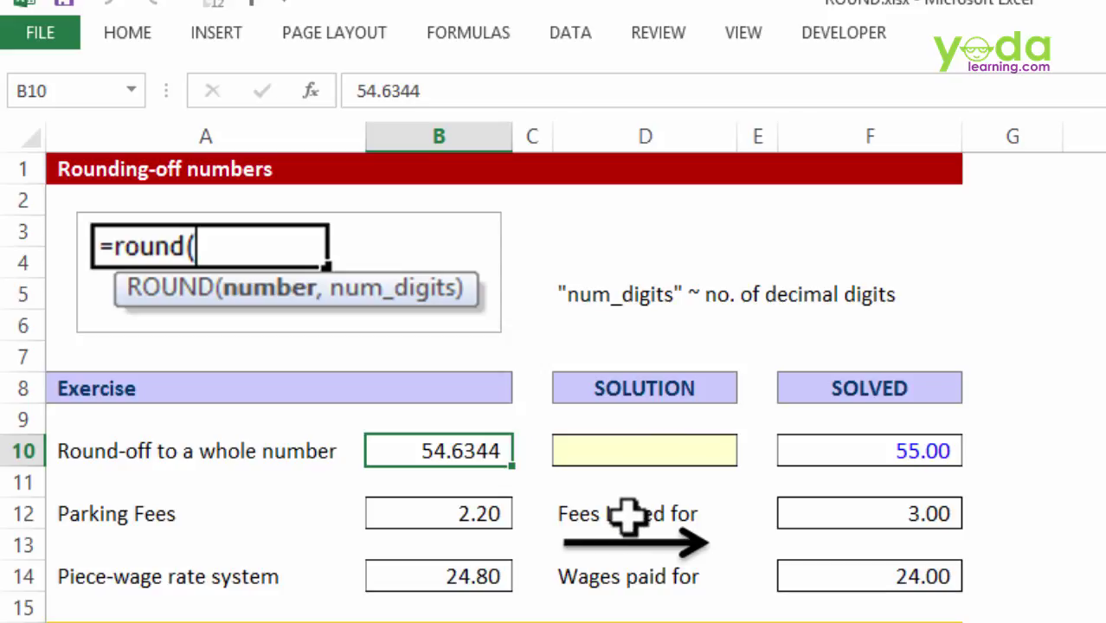
key(ctrl+b)
key(ctrl+u)
Step: Apply Comma Style to B10 and remove its decimals so it displays 55
click(623, 456)
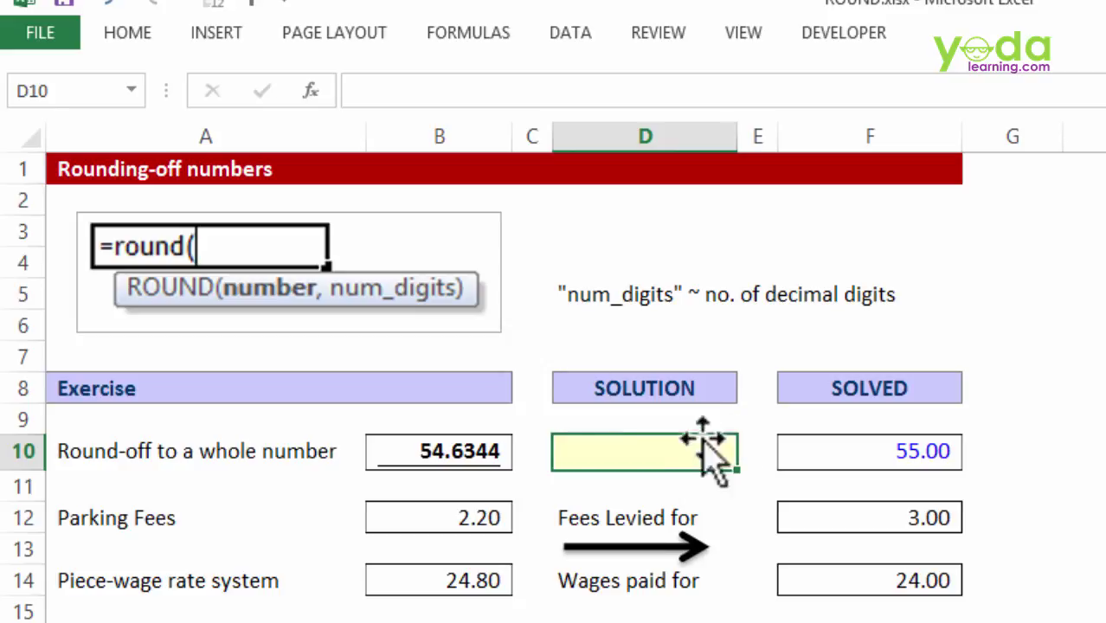
click(481, 451)
click(132, 35)
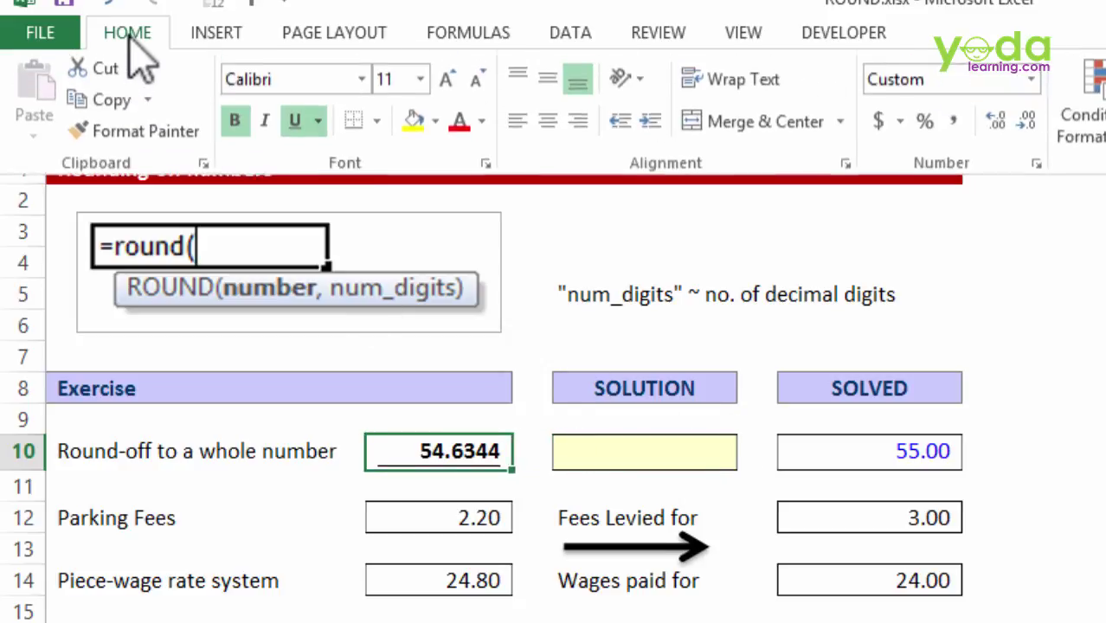
click(955, 123)
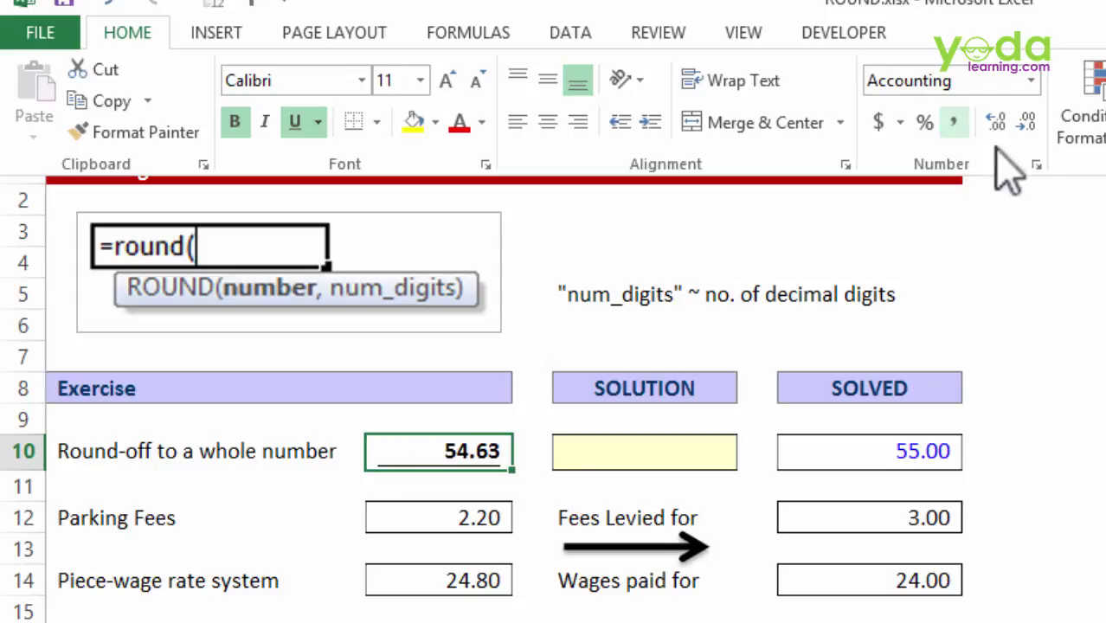
click(1026, 123)
click(1027, 123)
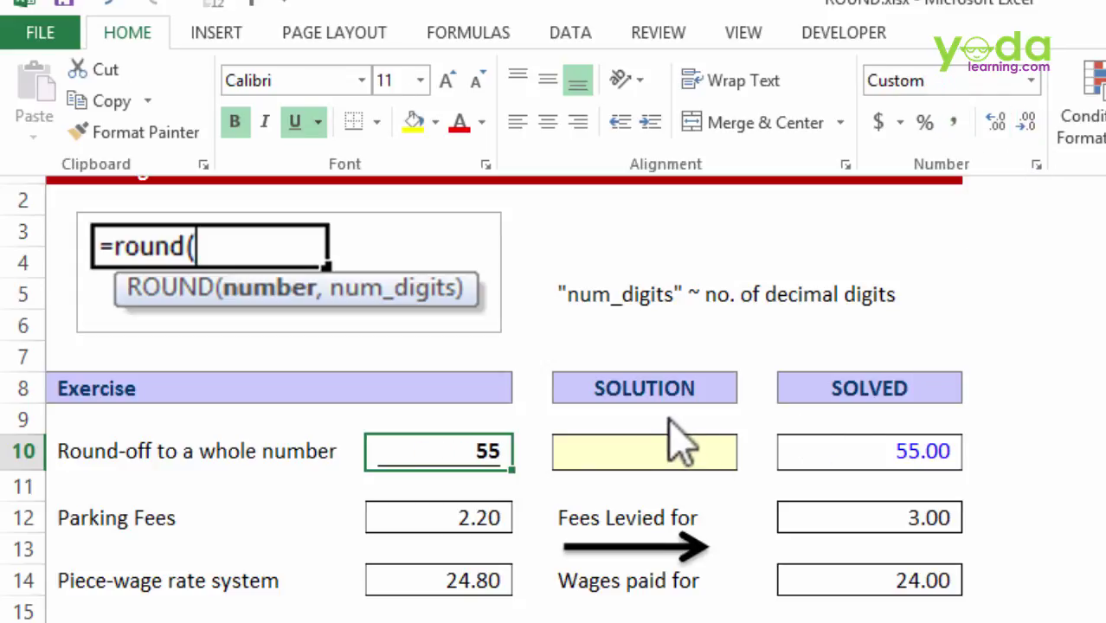
click(519, 417)
click(501, 420)
Step: Enter =1000*B10 in B9, showing 54,634.40
text(=1000*)
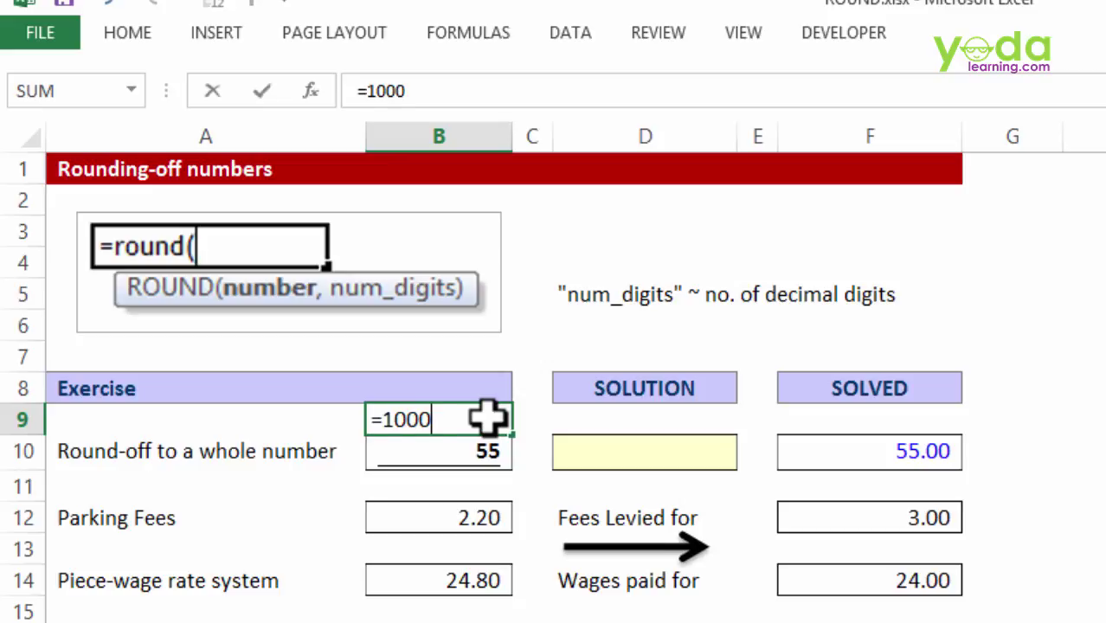
click(450, 456)
key(Return)
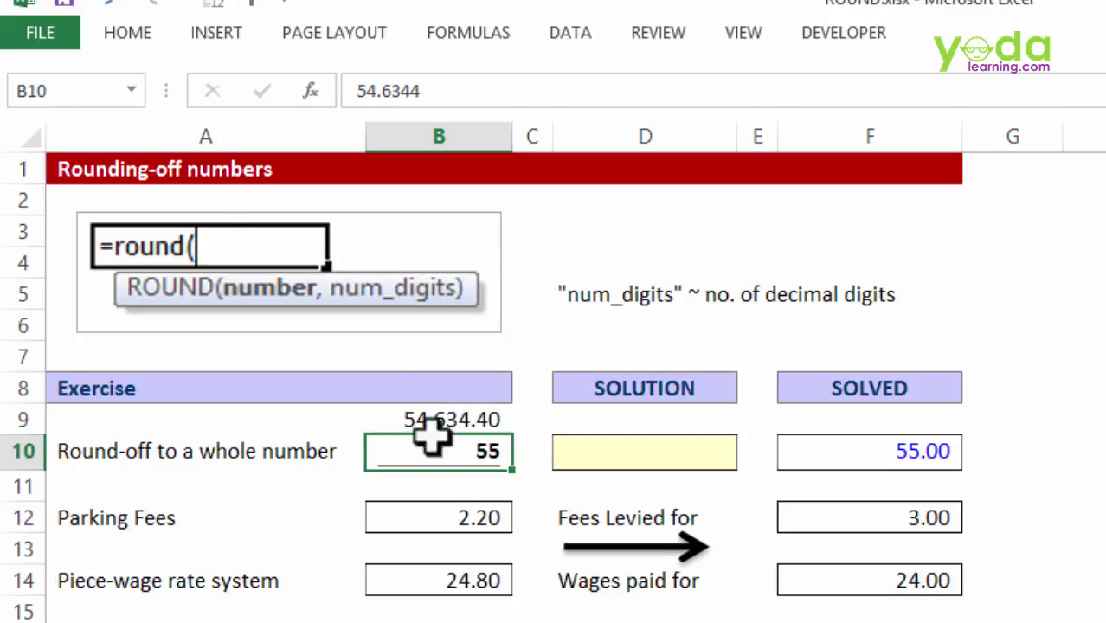
Step: Increase B10's decimals until it again shows 54.6344 in full
click(127, 35)
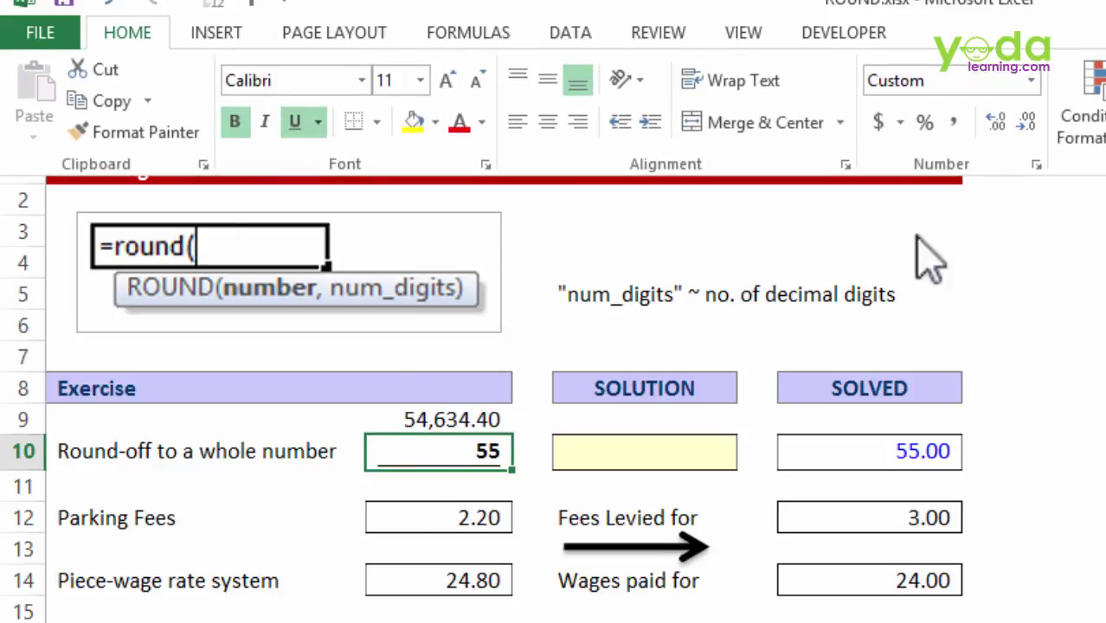
click(996, 122)
click(993, 122)
click(993, 122)
click(993, 122)
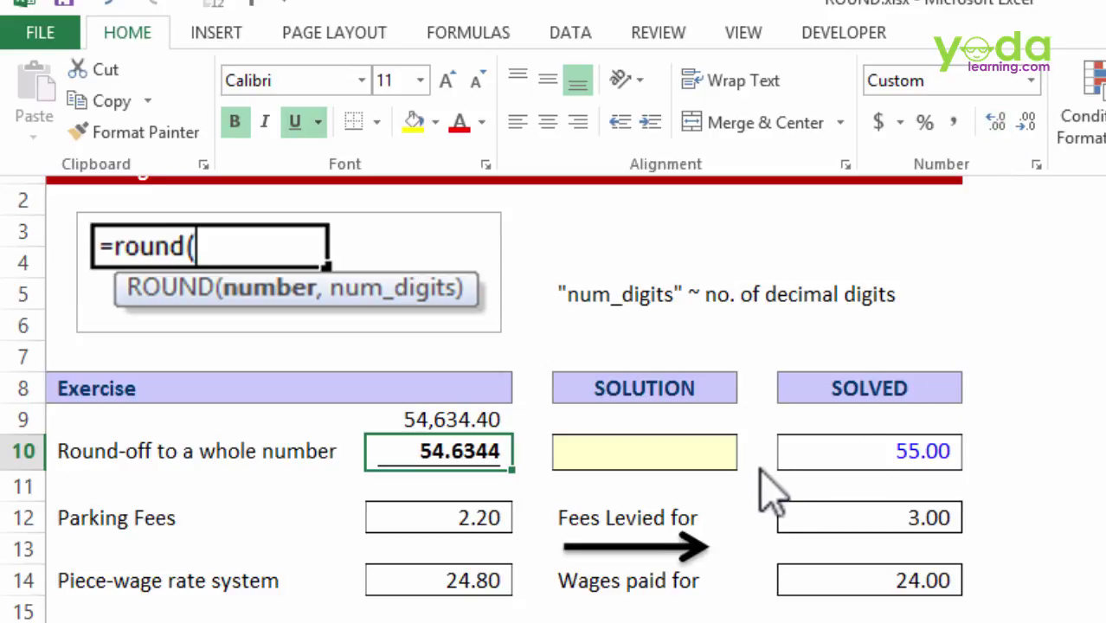
click(654, 468)
click(644, 450)
Step: Enter a ROUND formula in D10 that rounds B10 to 0 decimals, showing 55.00
text(=rou)
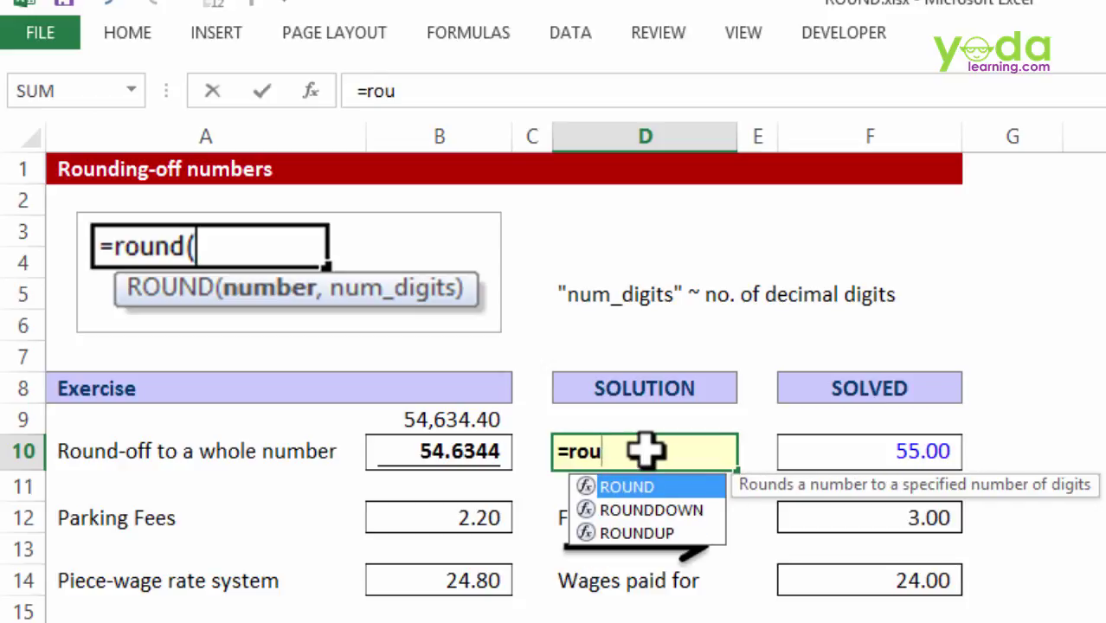
key(Tab)
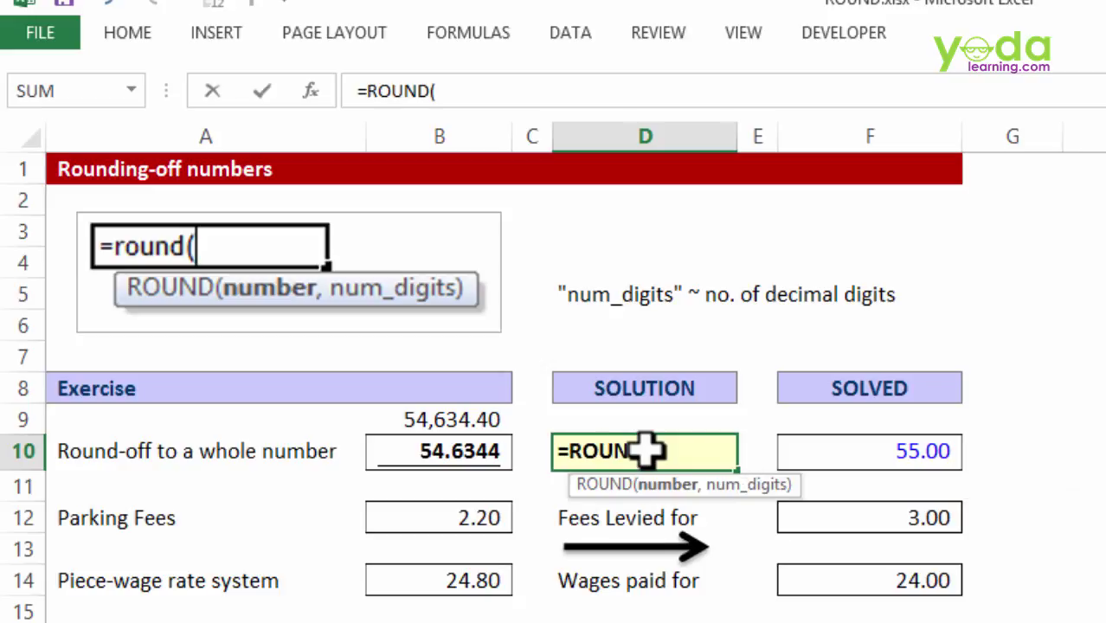
click(424, 450)
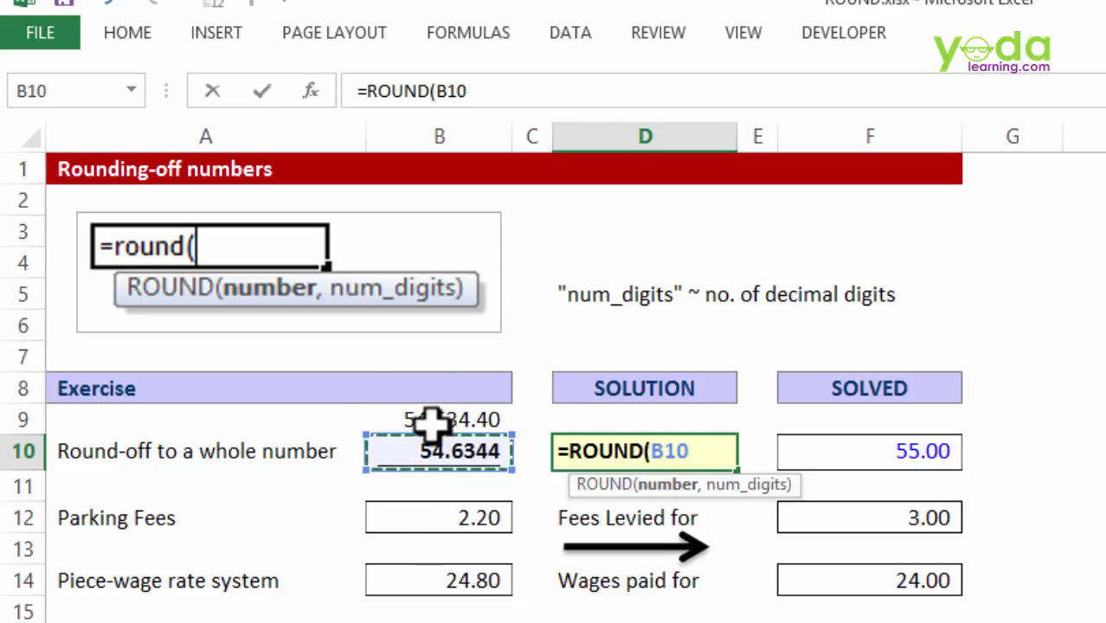
text(,0)
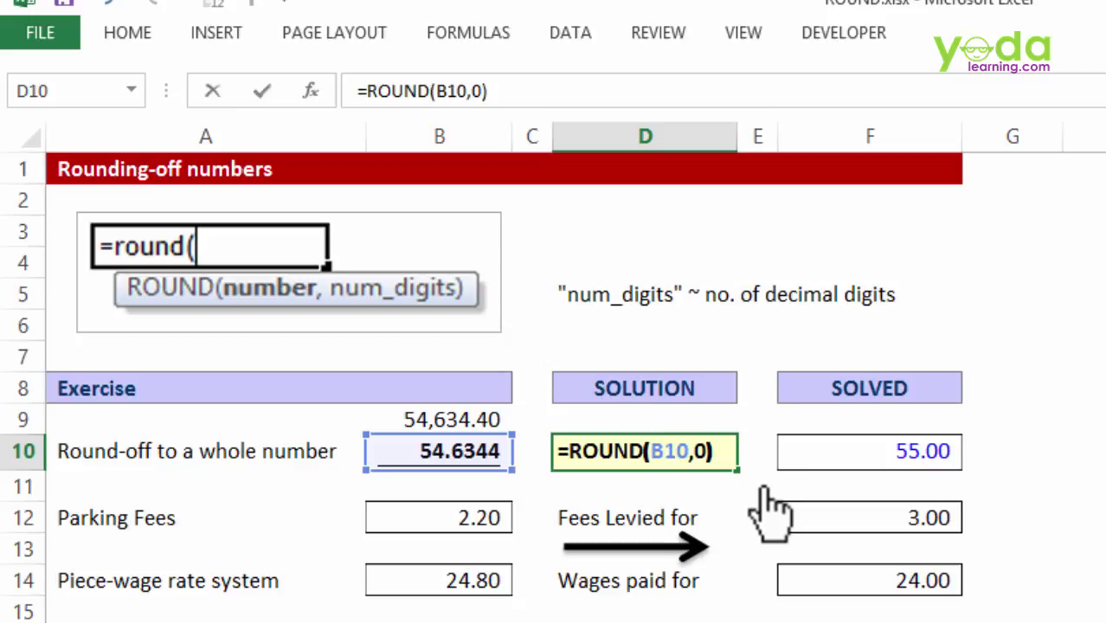
key(Return)
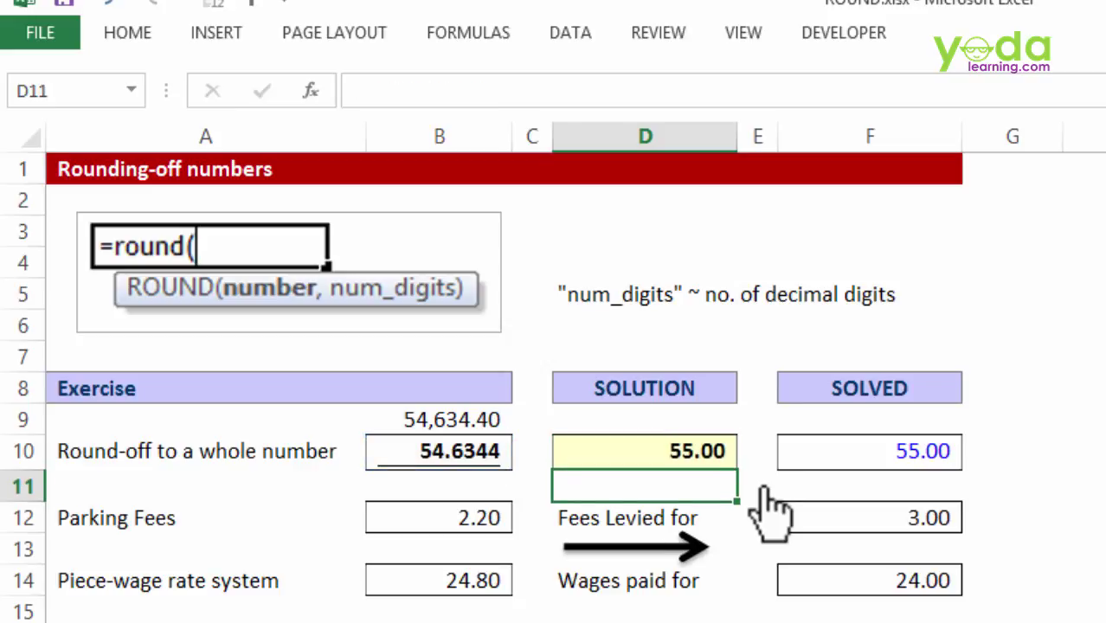
Step: Change D10's formula to =ROUND(B10,1) so it displays 54.60, and recheck it
double_click(701, 450)
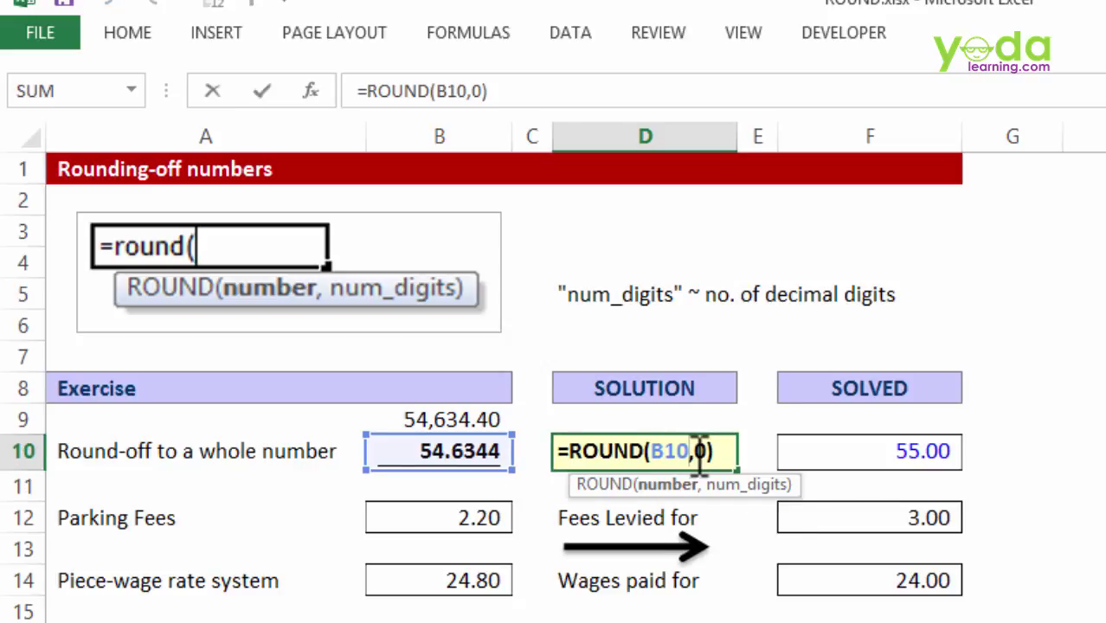
key(Delete)
text(1)
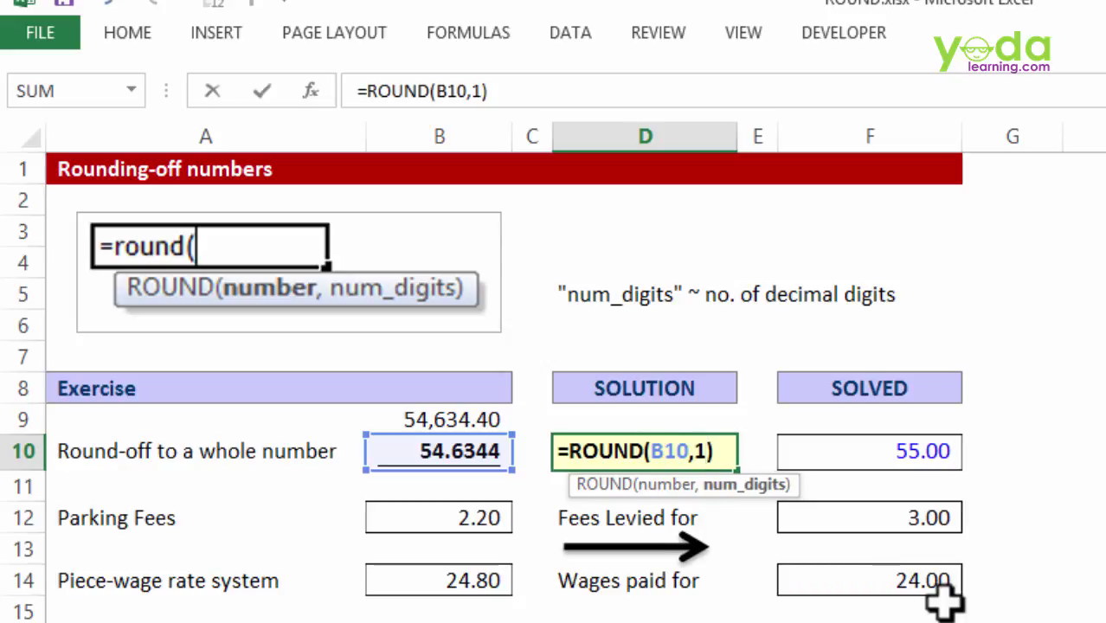
key(Return)
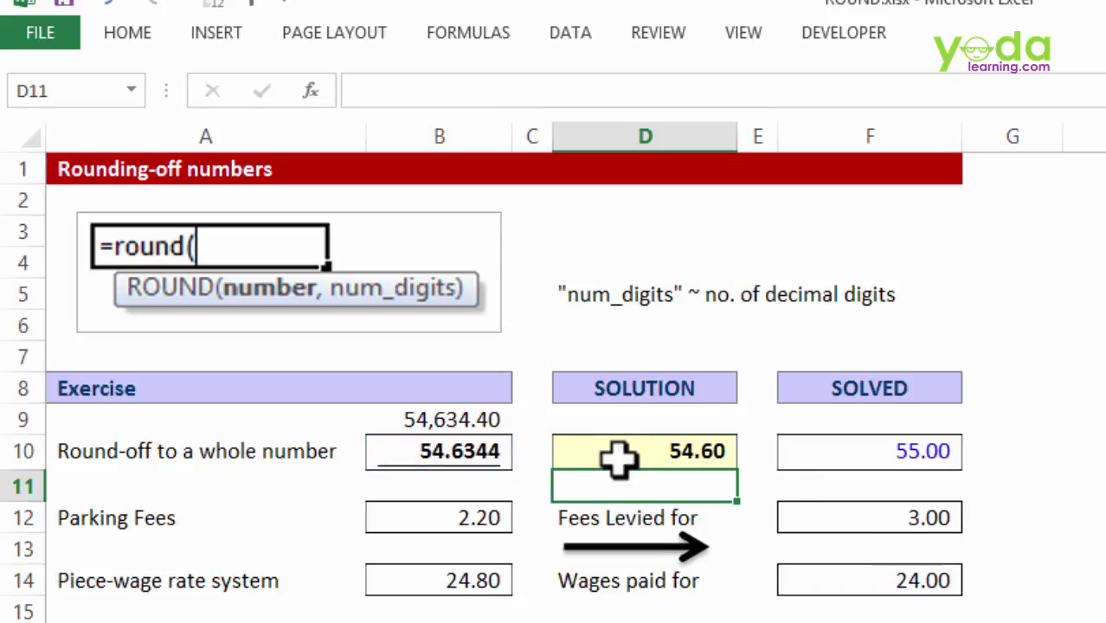
double_click(692, 446)
key(Left)
key(Left)
key(Left)
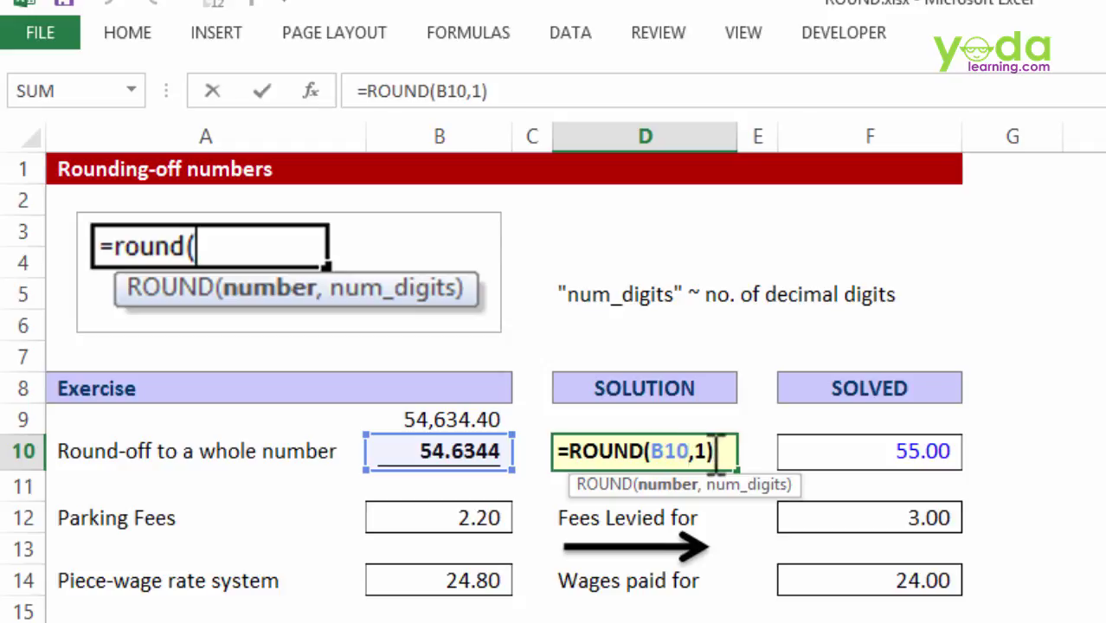
key(ctrl+Return)
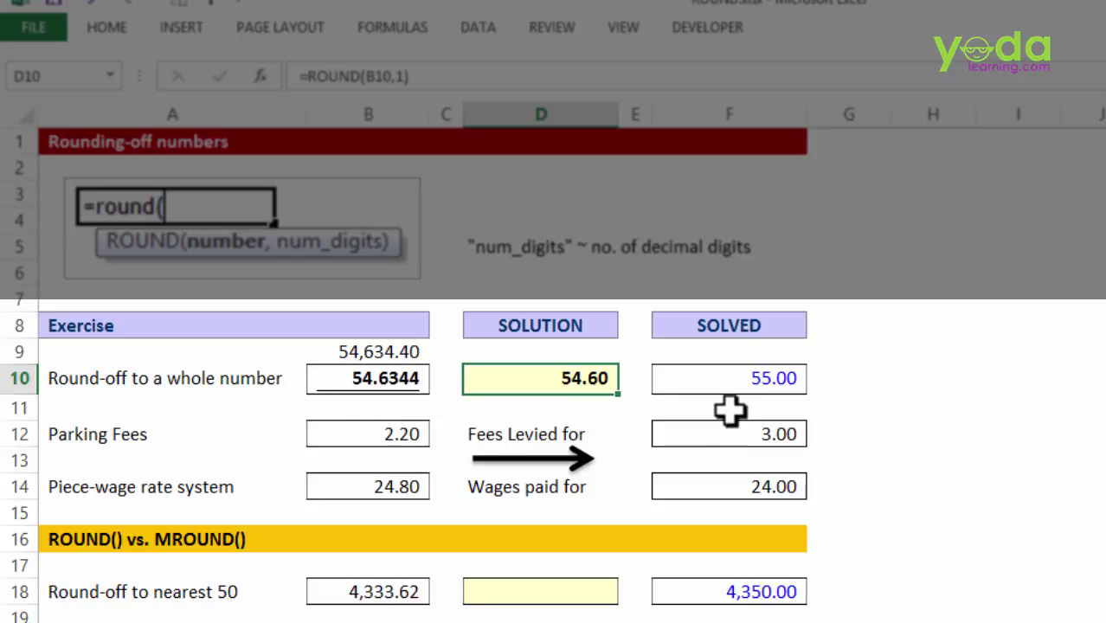
Step: Replace F12's formula with =ROUNDUP(B12,0), still giving 3.00
click(708, 437)
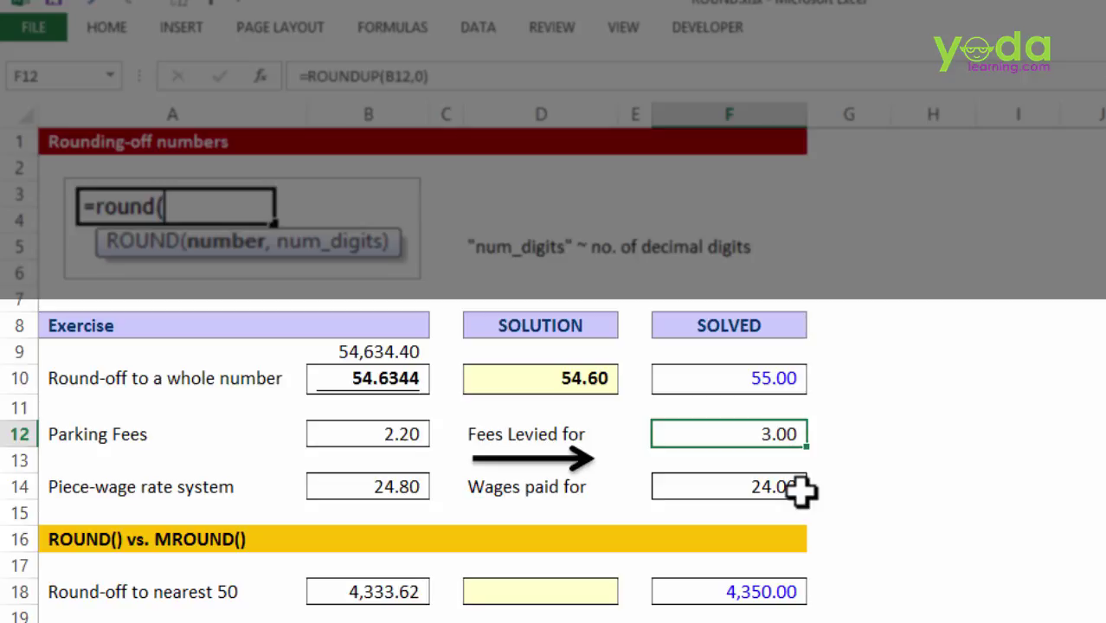
key(Delete)
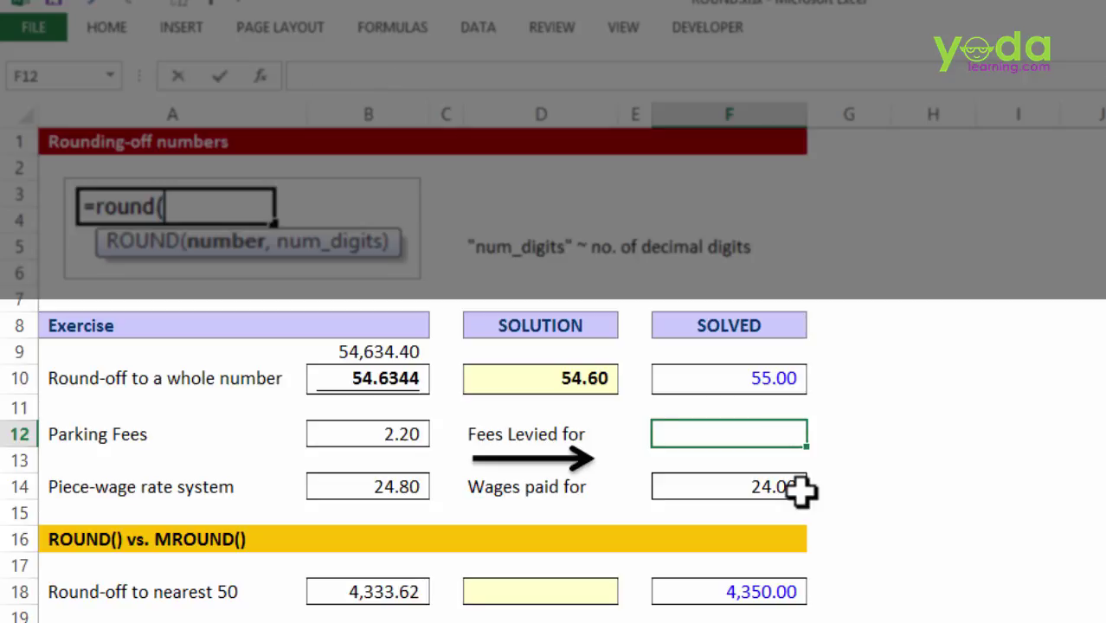
text(=ro)
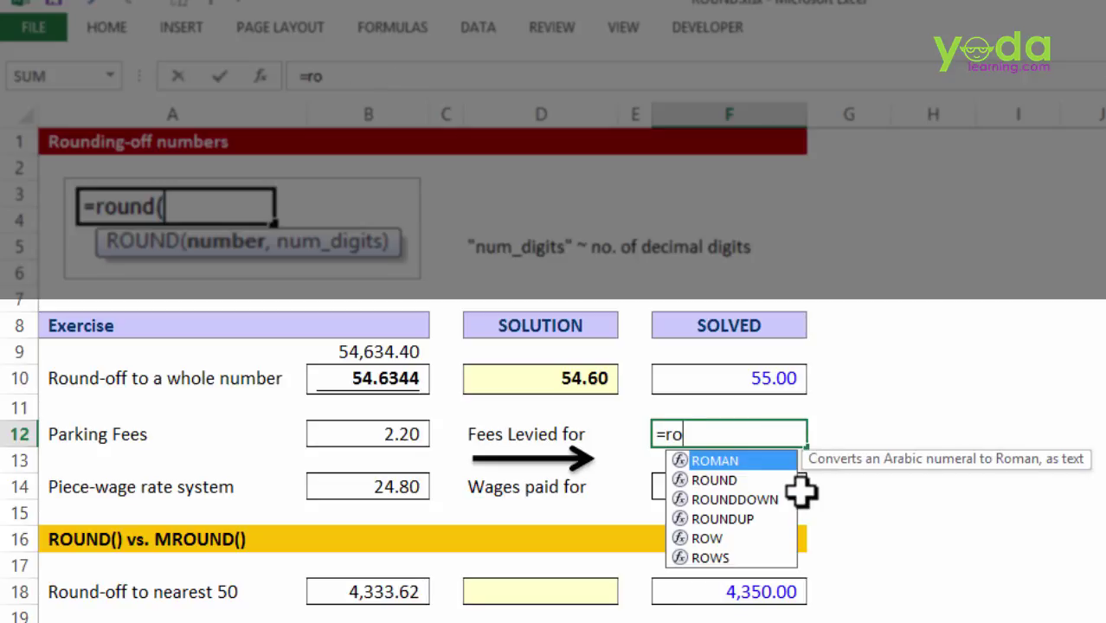
text(u)
key(Down)
key(Down)
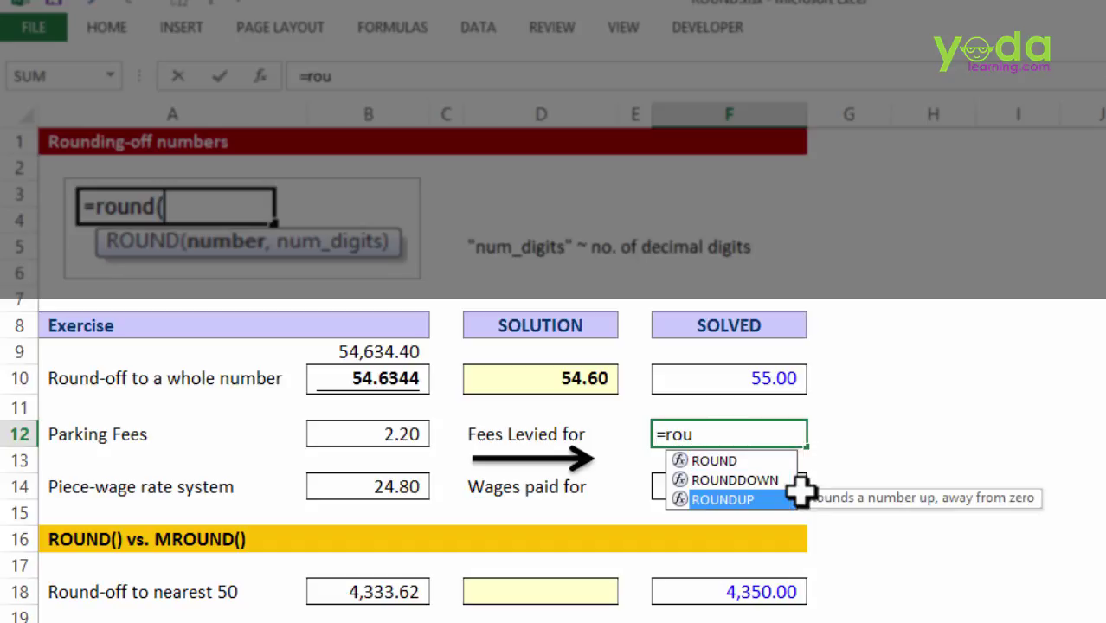
key(Tab)
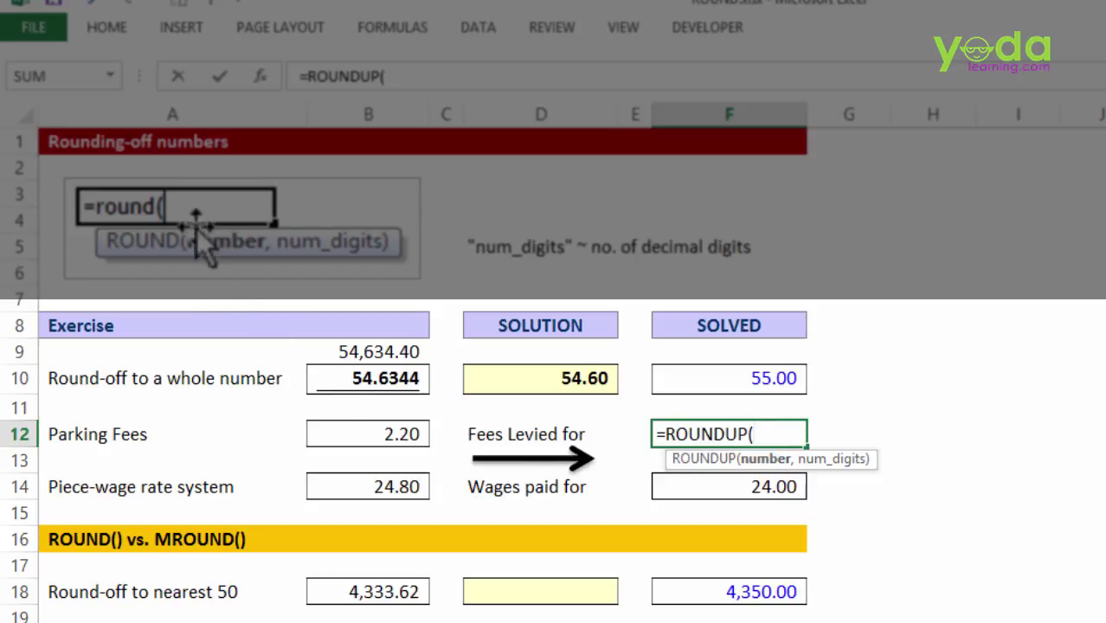
click(370, 433)
text(,0))
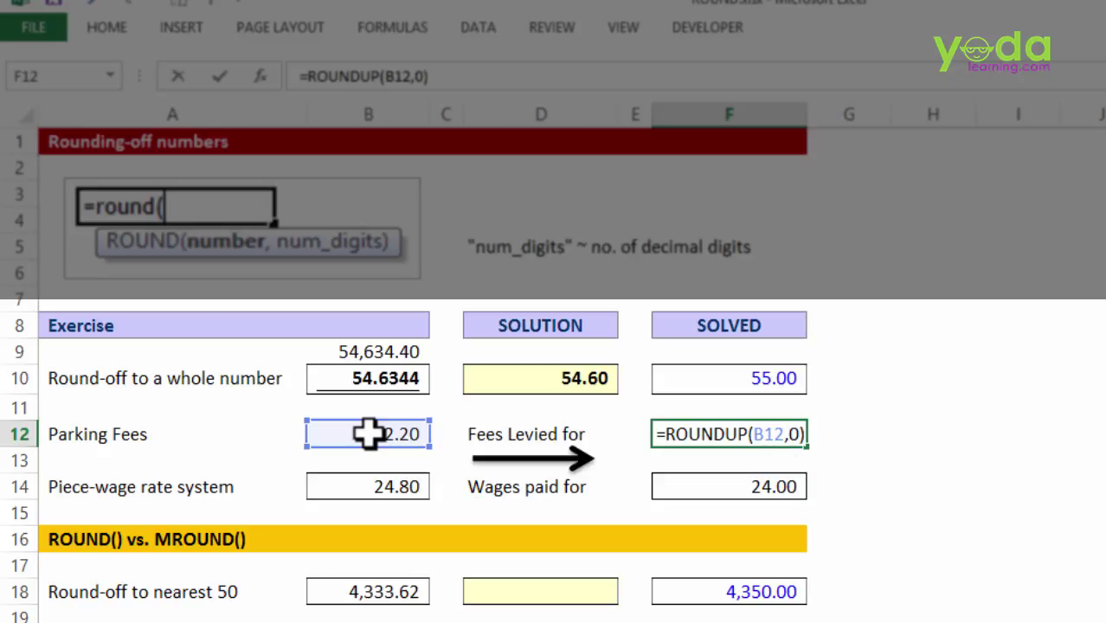
key(Return)
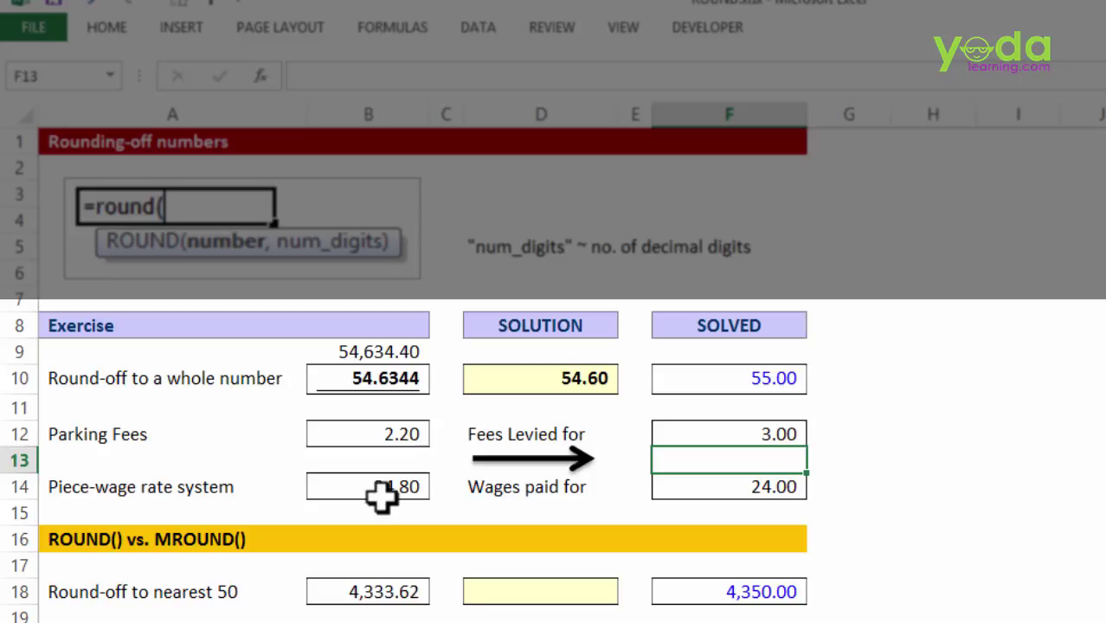
Step: Re-enter F14 as =ROUNDDOWN(B14,0), still showing 24.00
click(710, 491)
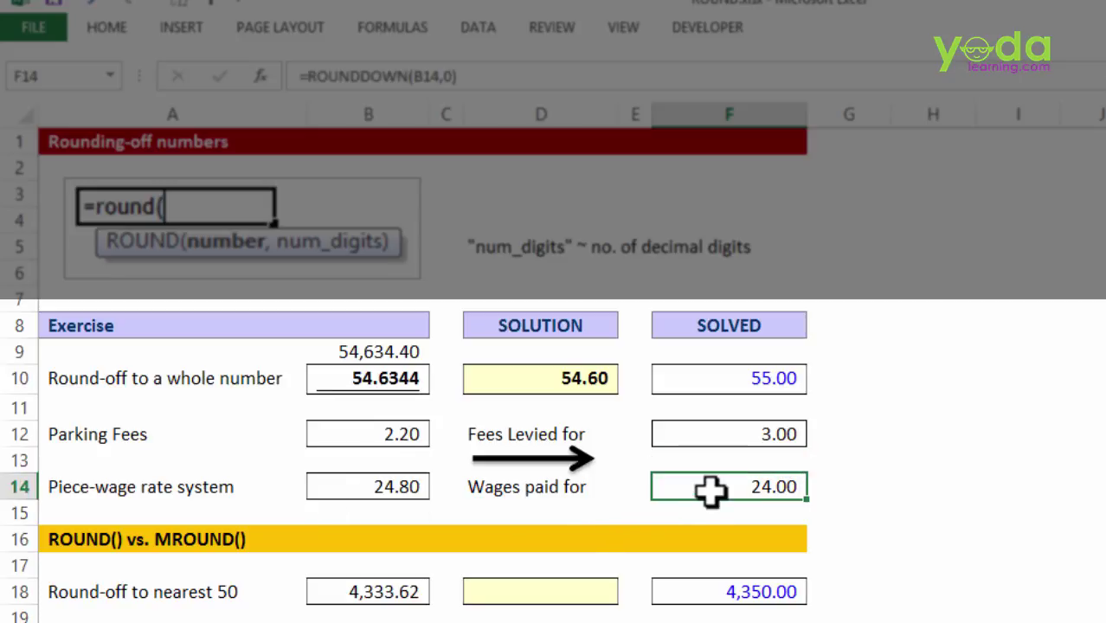
text(=round)
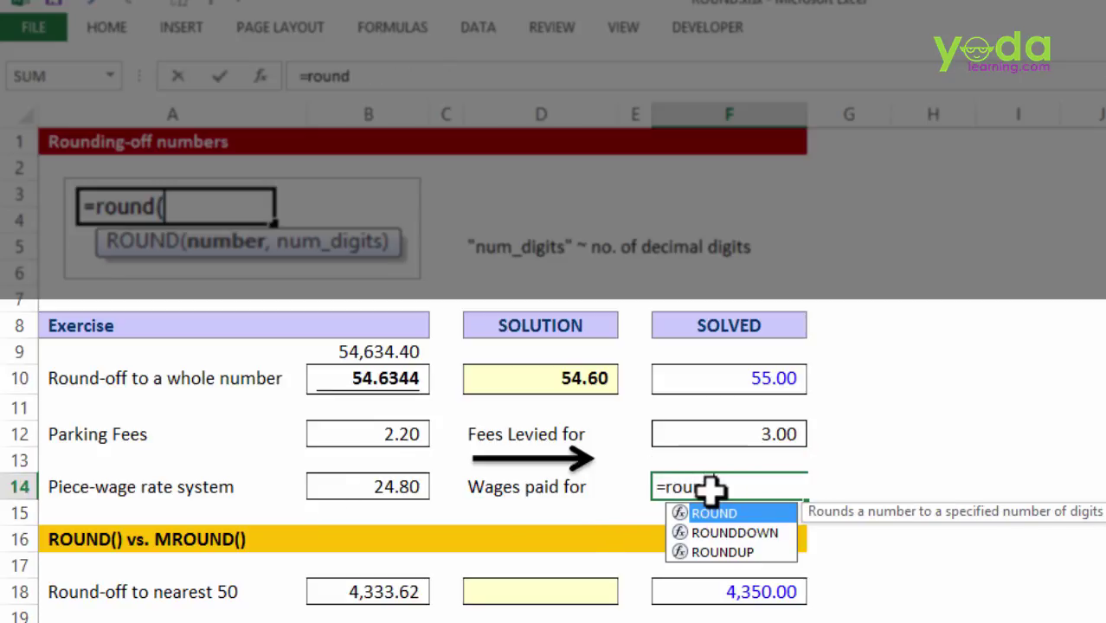
key(Down)
key(Tab)
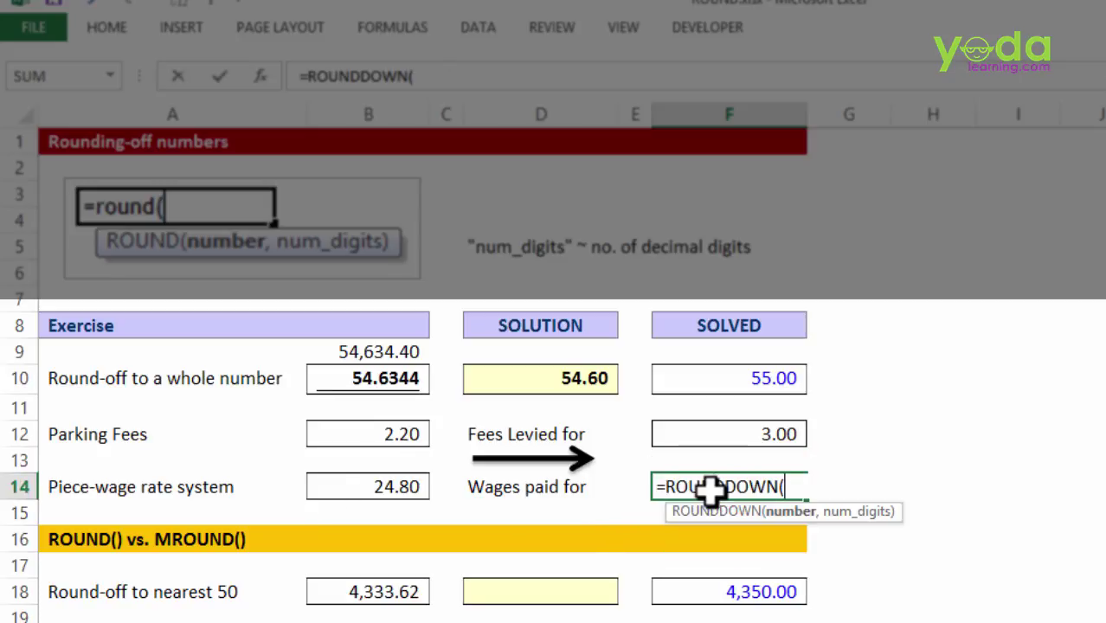
click(367, 488)
text(,0))
key(Return)
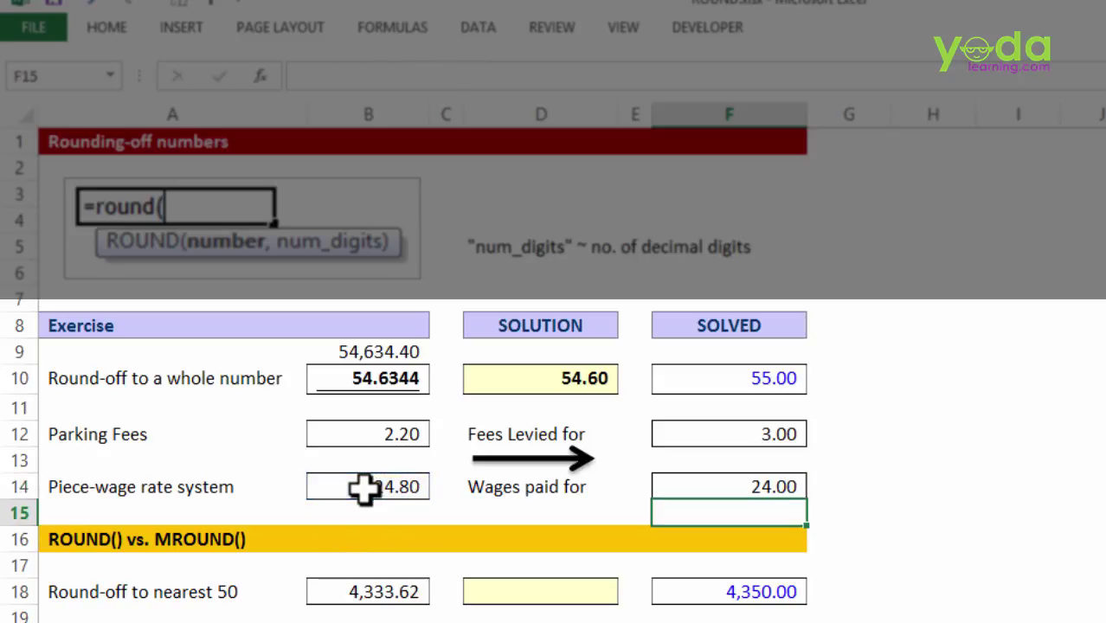